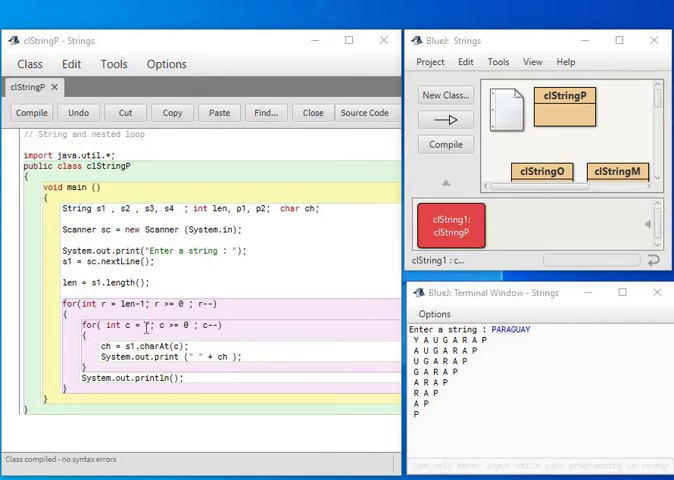
text(r)
double_click(186, 325)
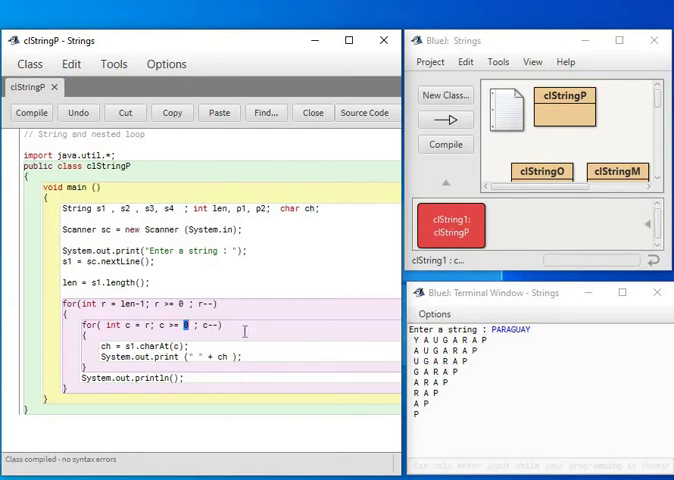
click(221, 324)
Step: Select the inner loop's starting value r in the clStringP source code
double_click(148, 325)
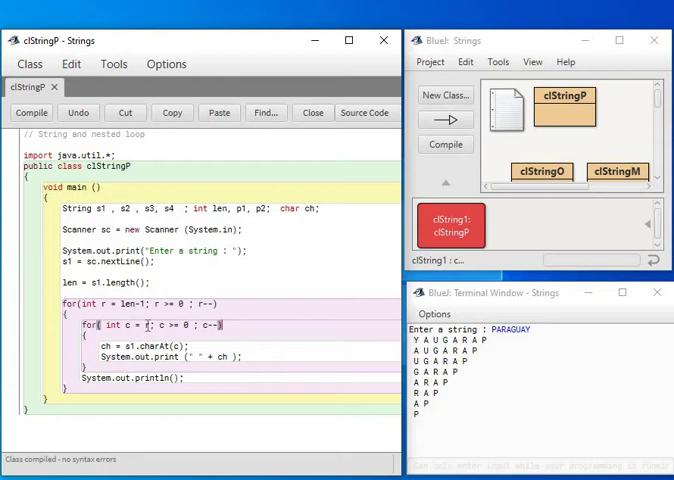